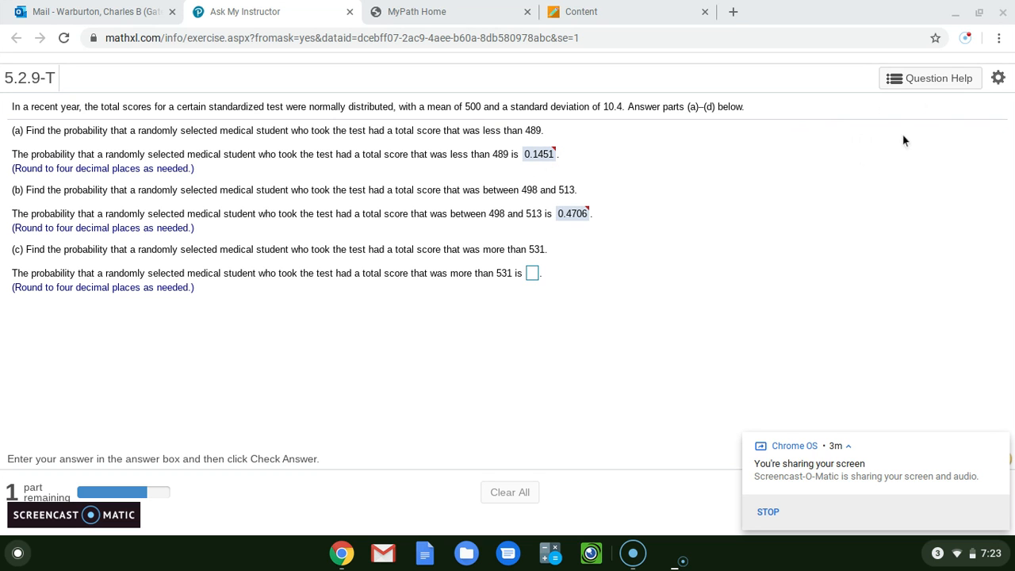
Launch StatCrunch from the exercise's question help and open its Normal distribution calculator.
click(934, 86)
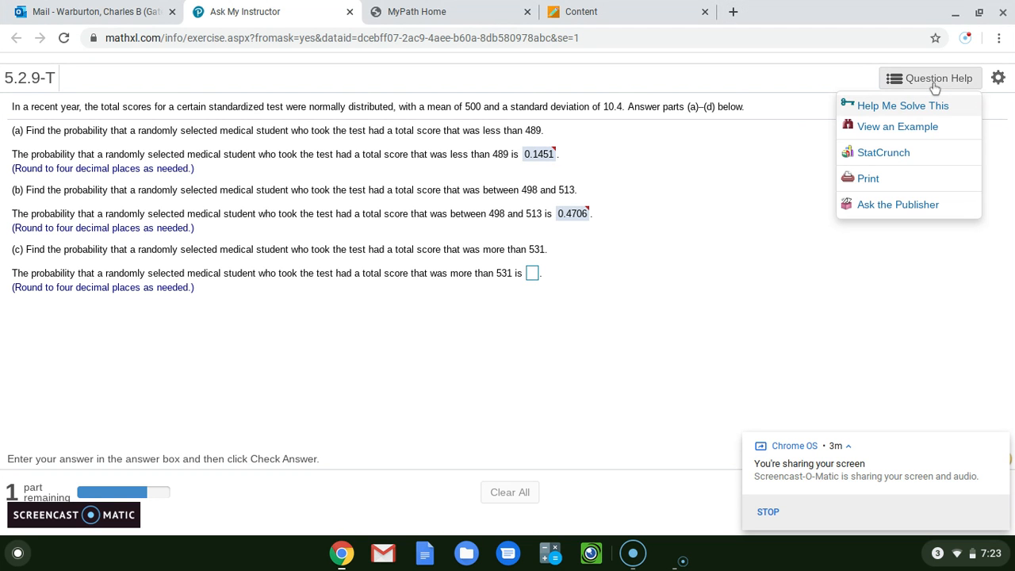
click(911, 151)
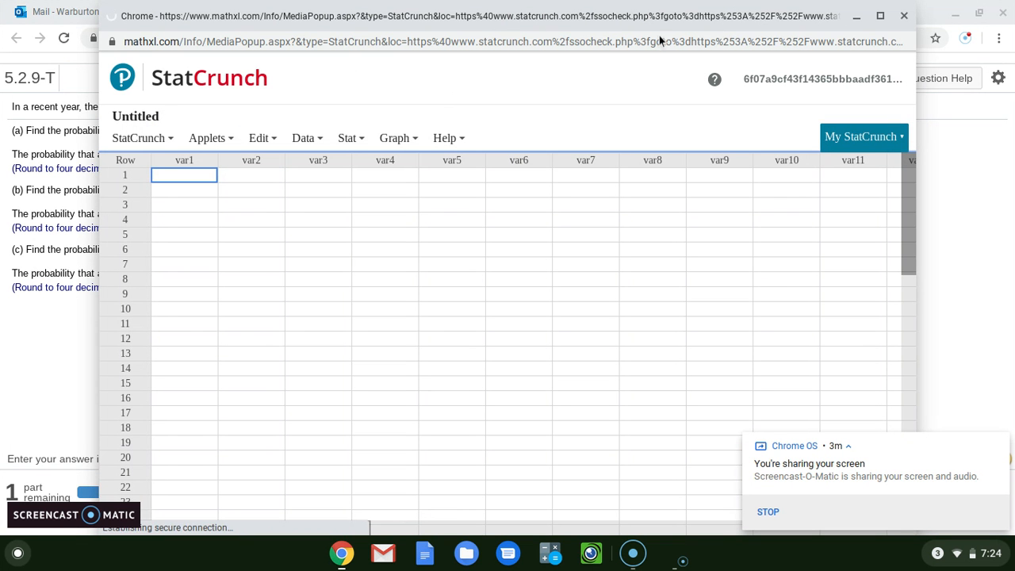
click(355, 137)
mouse_move(378, 165)
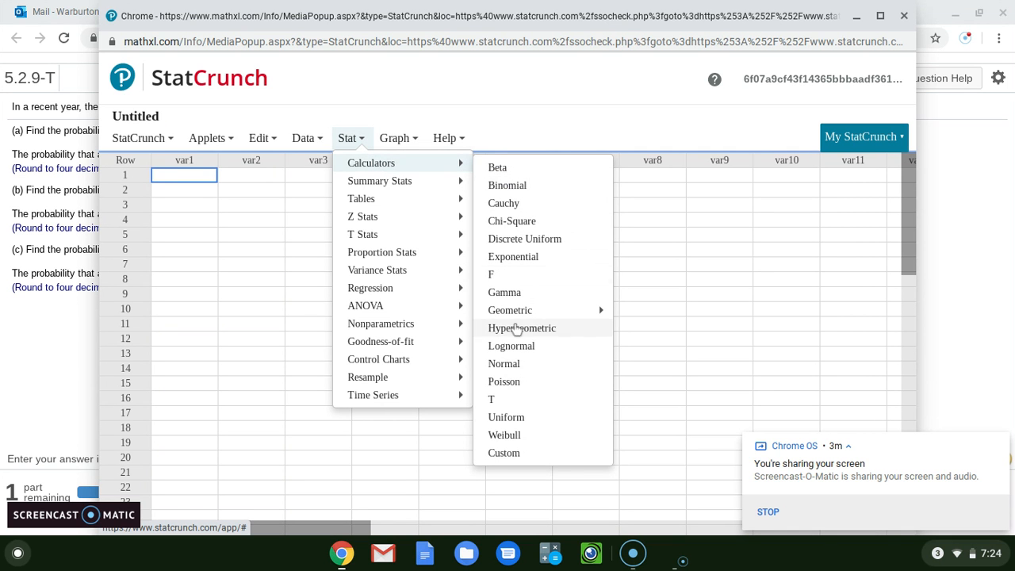
click(504, 364)
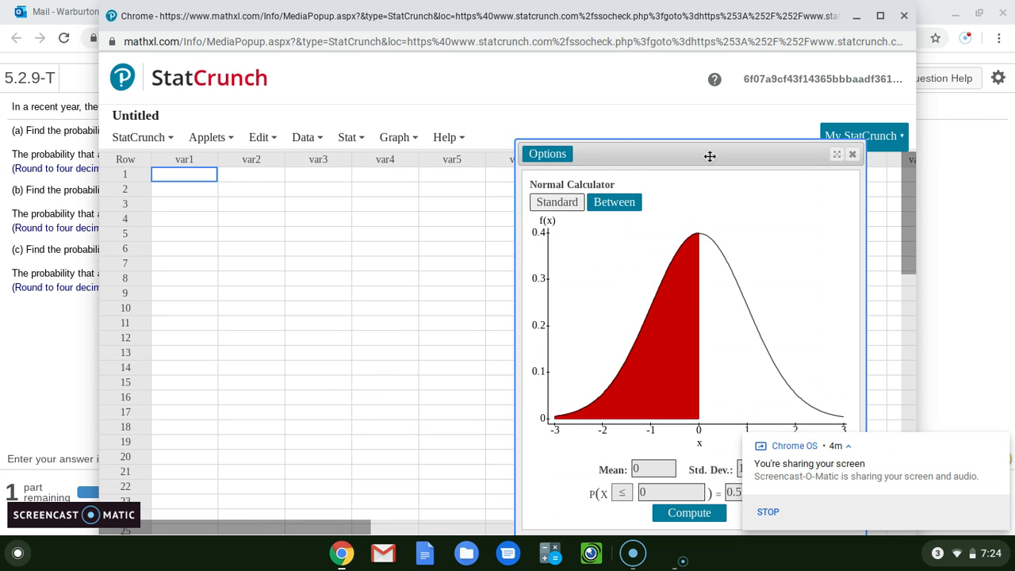
drag(709, 156, 569, 135)
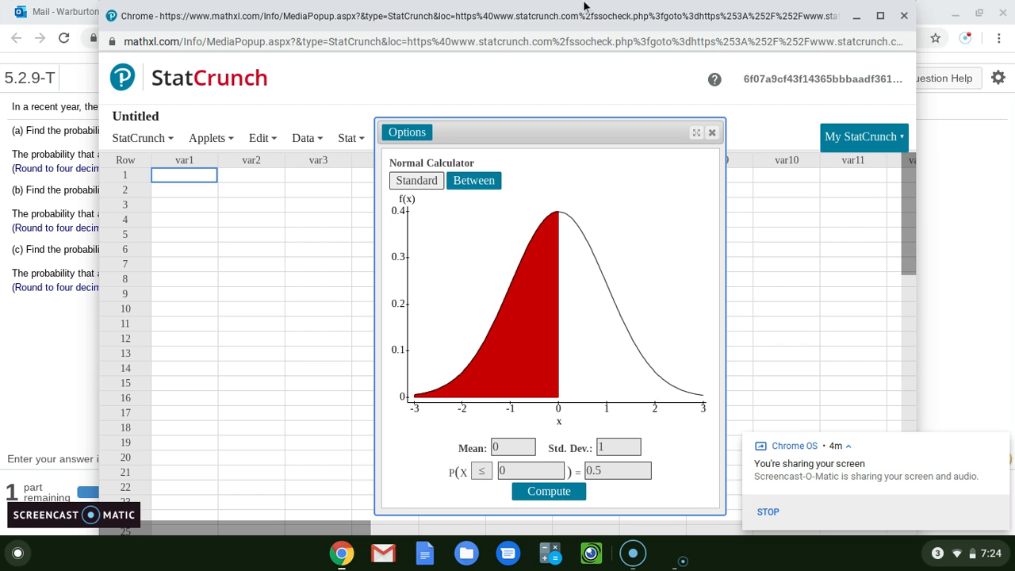
Set the Normal calculator's mean to 500 and standard deviation to 10.4, keeping the question text in view.
drag(582, 2, 582, 146)
click(521, 367)
key(BackSpace)
text(500)
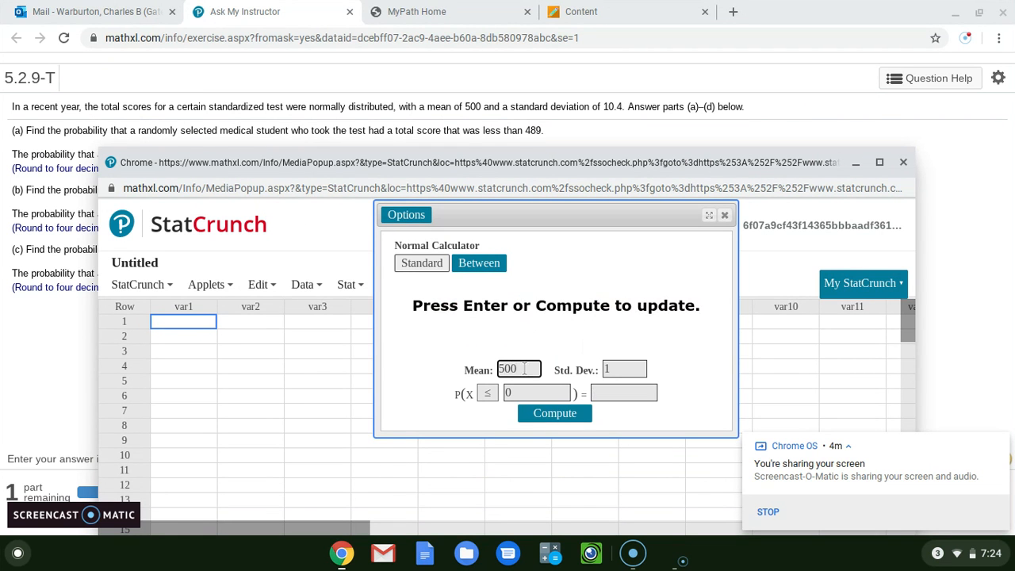
click(624, 370)
text(10.4)
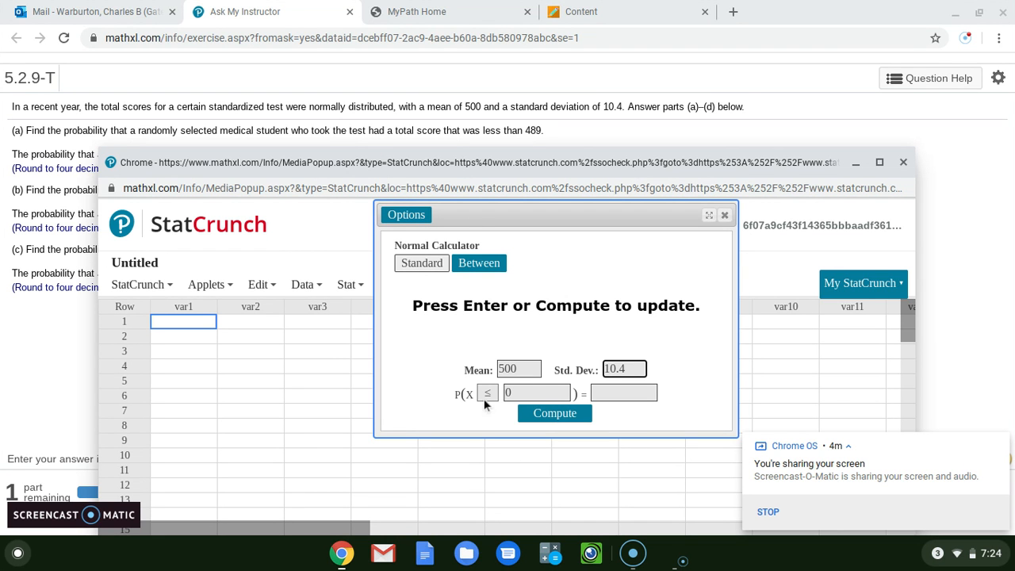
Compute the probability that X is less than or equal to 489 for part (a).
click(529, 391)
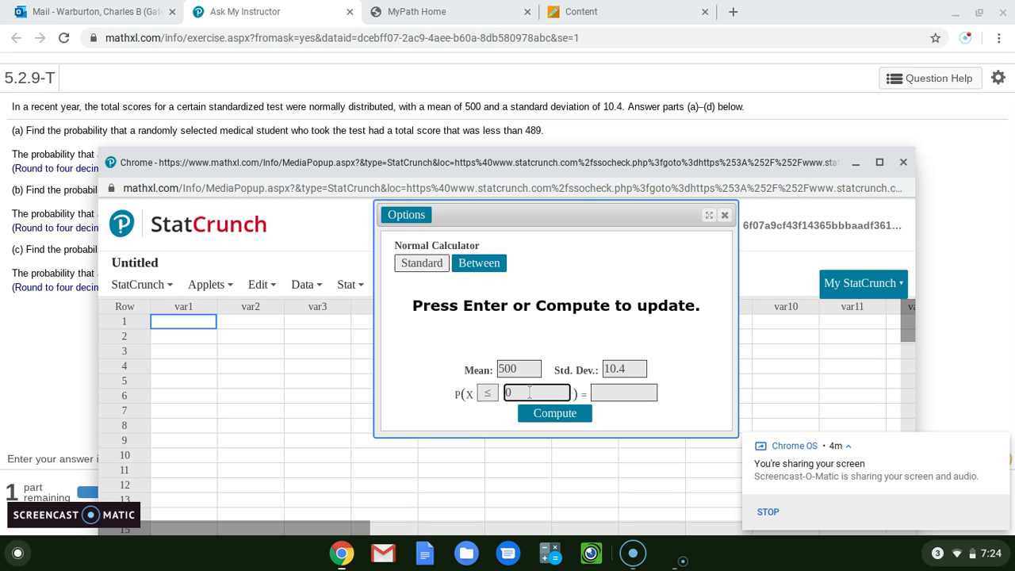
key(BackSpace)
text(489)
key(Return)
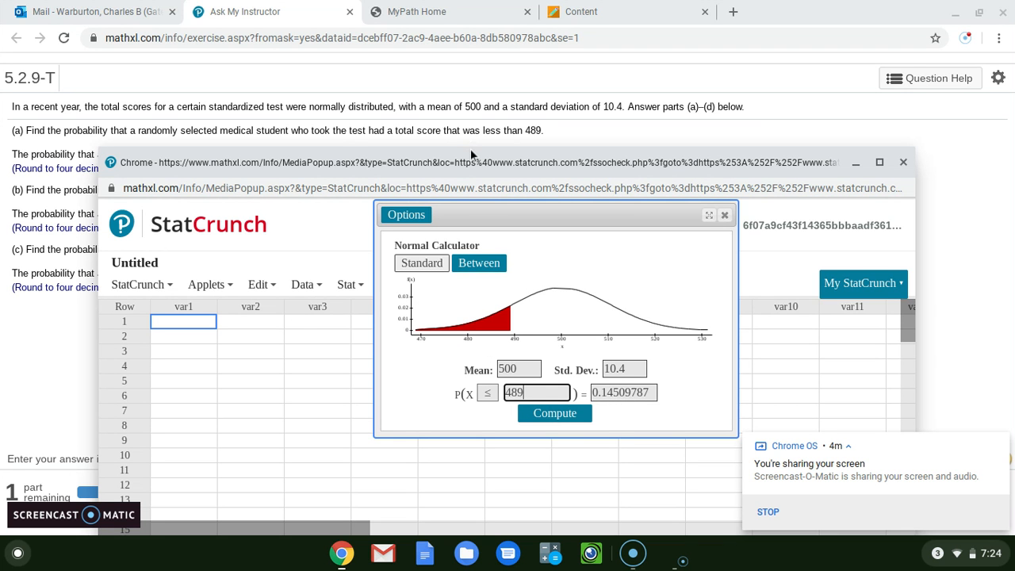
Switch the calculator to Between mode and compute the probability that X lies between 498 and 513 for part (b).
drag(468, 145, 469, 225)
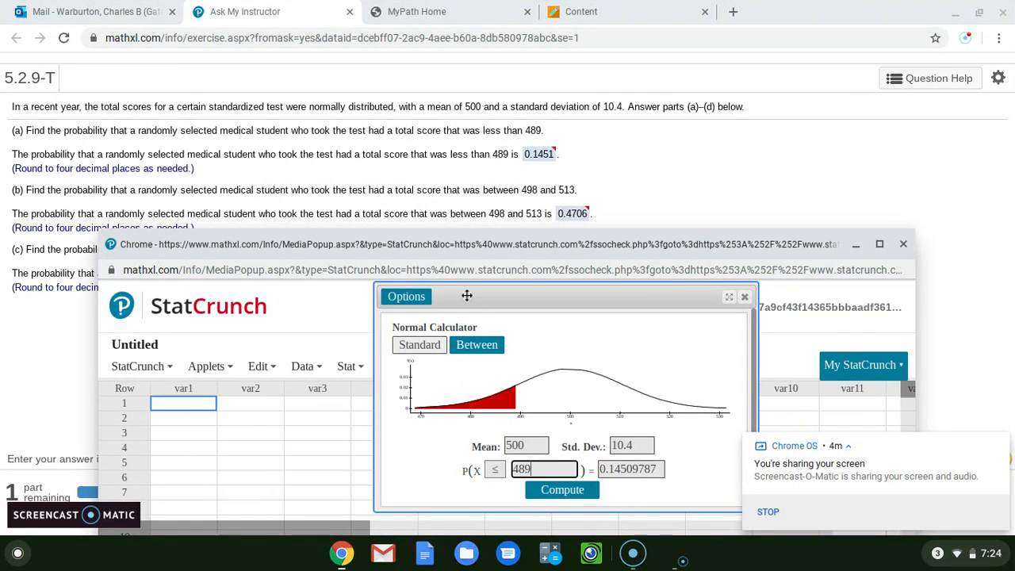
click(476, 345)
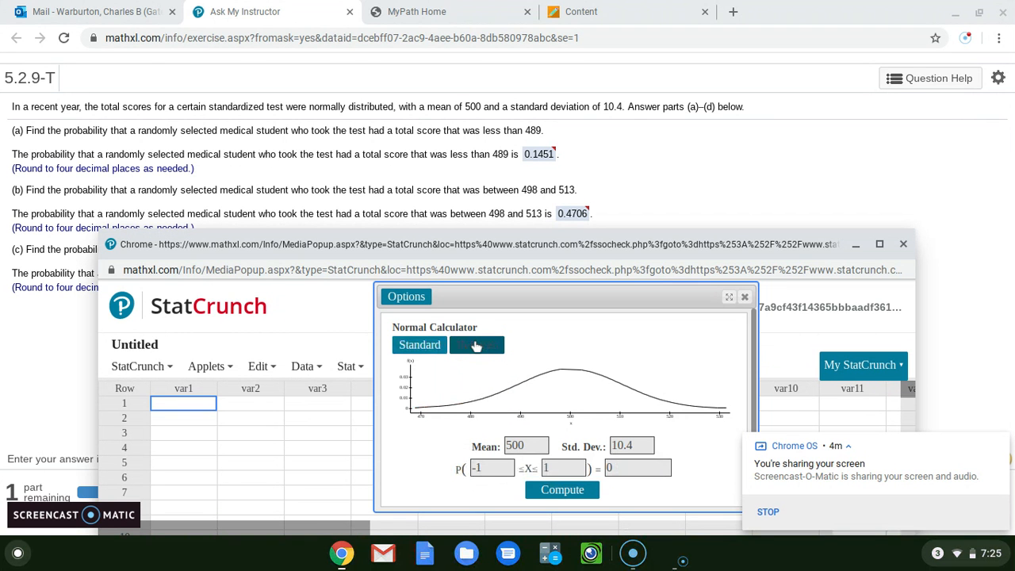
click(492, 467)
key(BackSpace)
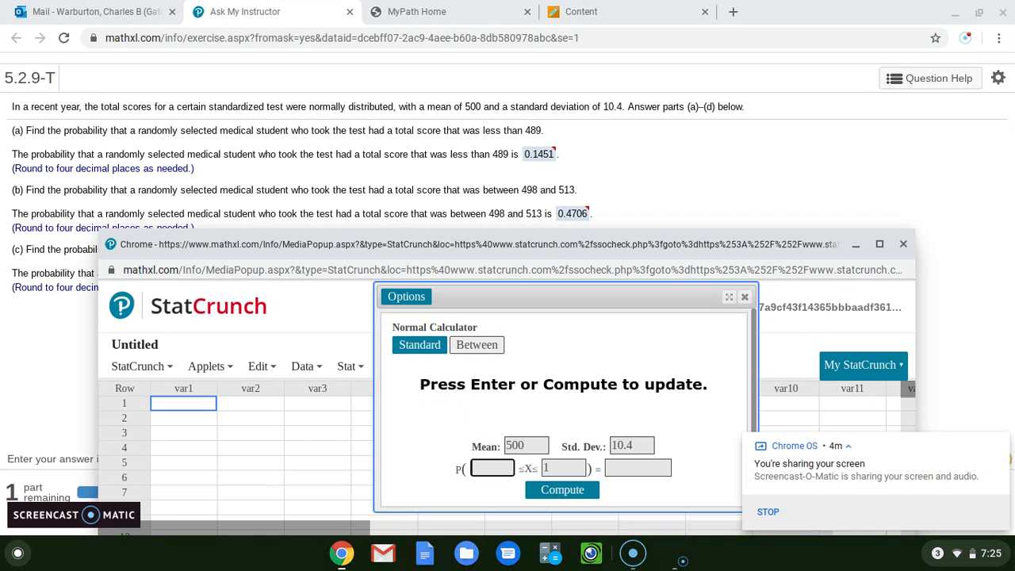
text(498)
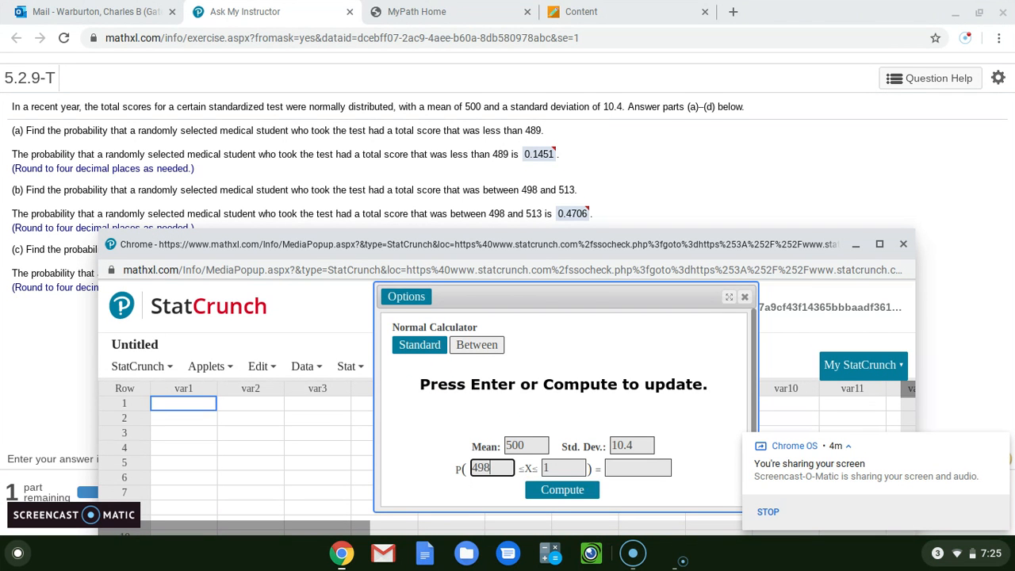
click(555, 469)
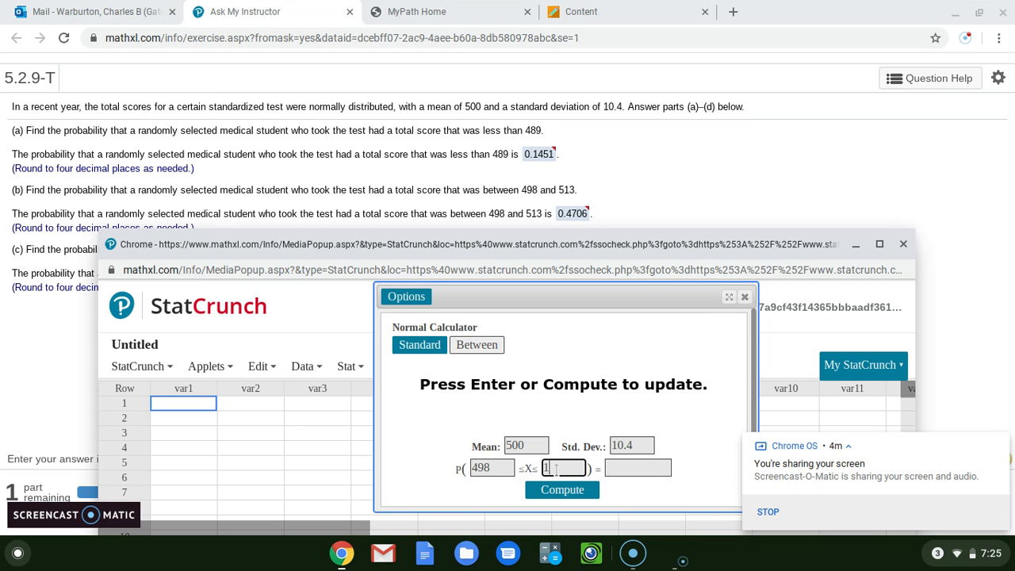
text(513)
key(Return)
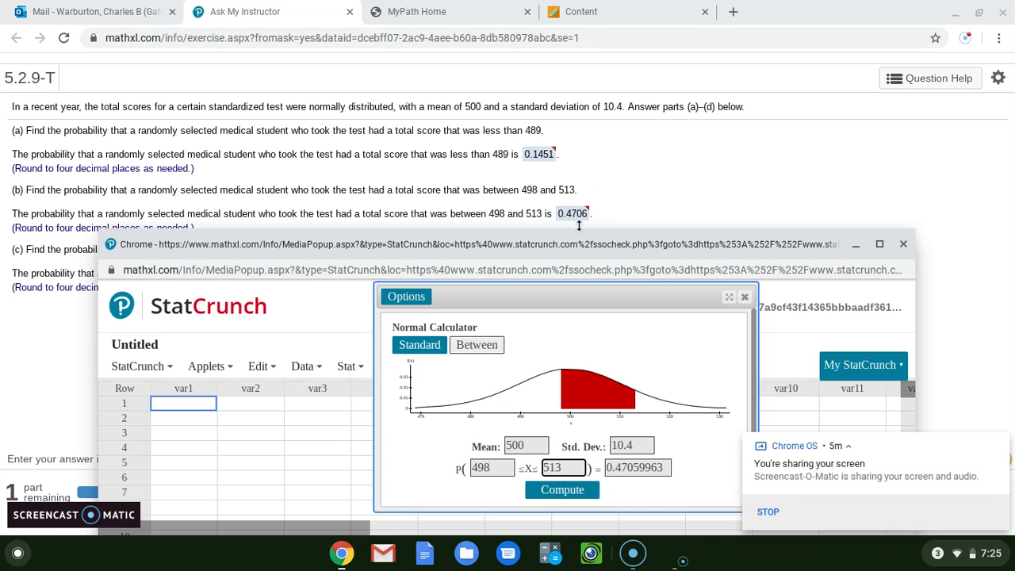
Return the Normal calculator to Standard mode and change the inequality to ≥.
drag(579, 226, 575, 274)
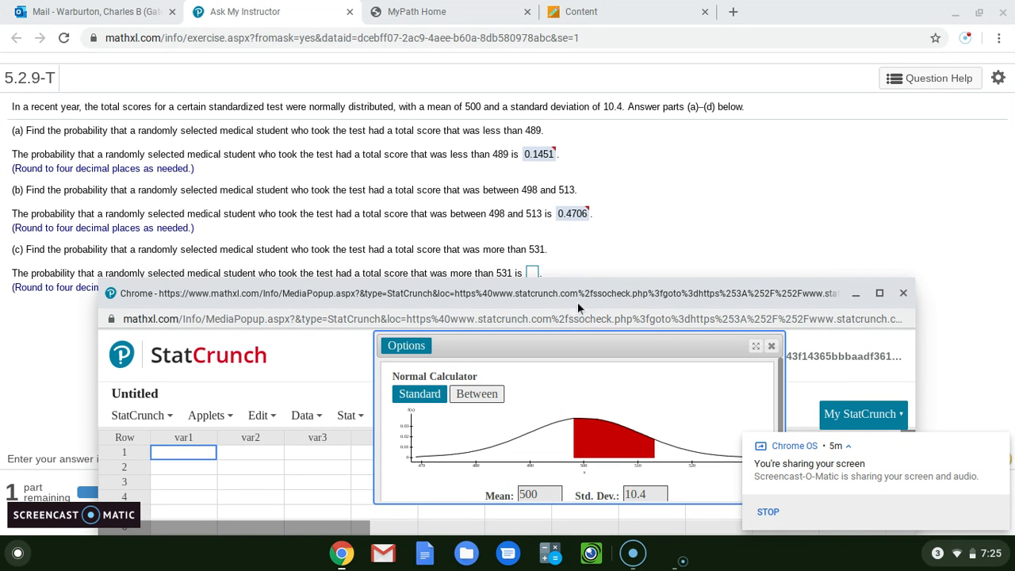
drag(598, 276, 576, 154)
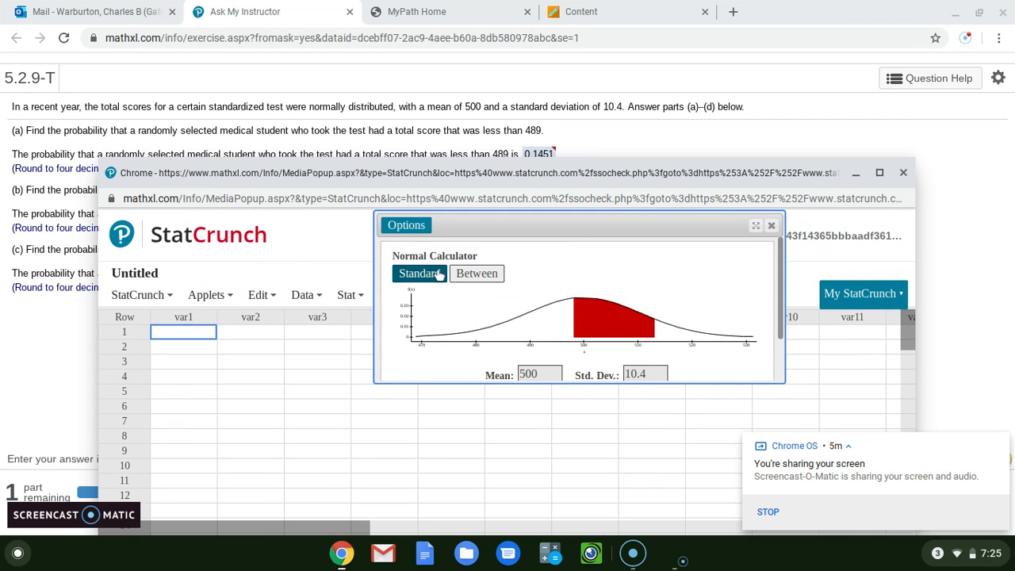
click(435, 275)
drag(472, 383, 470, 432)
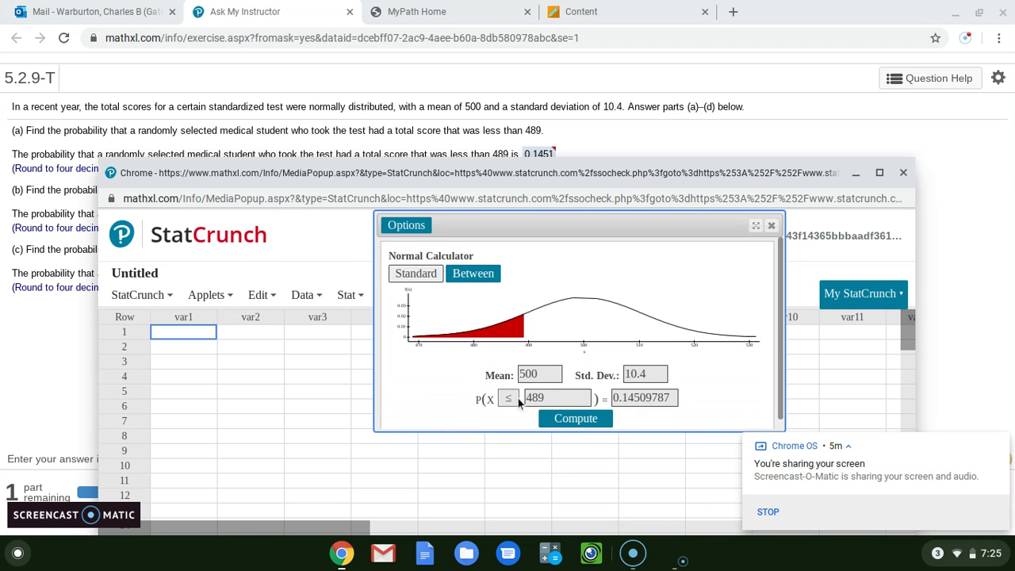
click(517, 399)
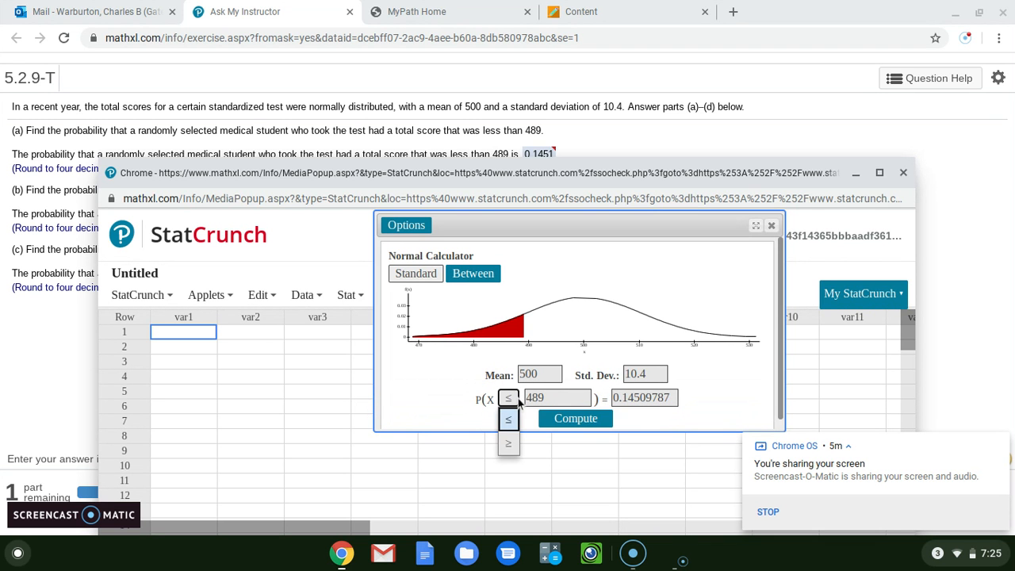
click(509, 444)
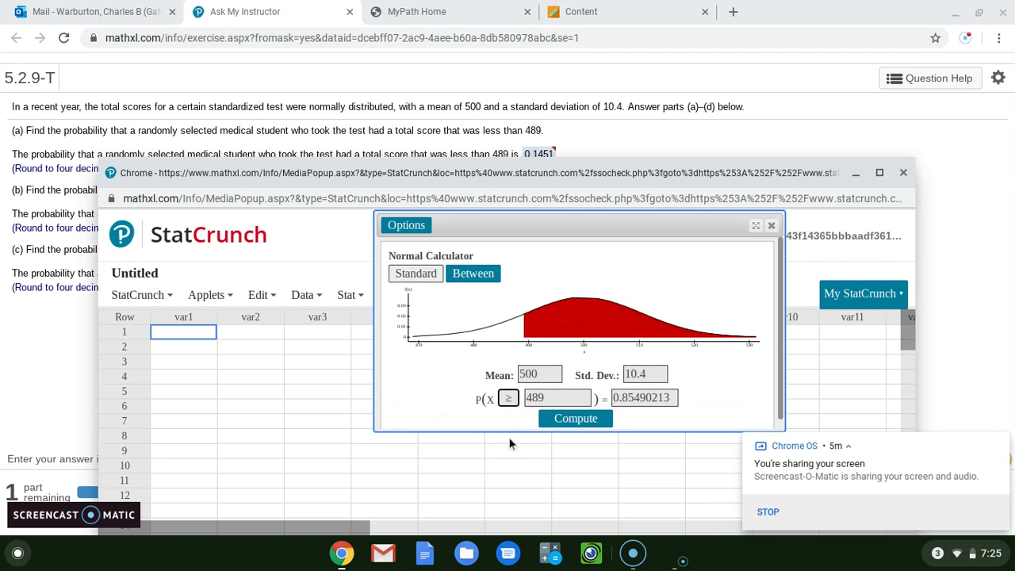
Set the calculator's bound to 531 and compute the upper-tail probability for part (c).
click(547, 400)
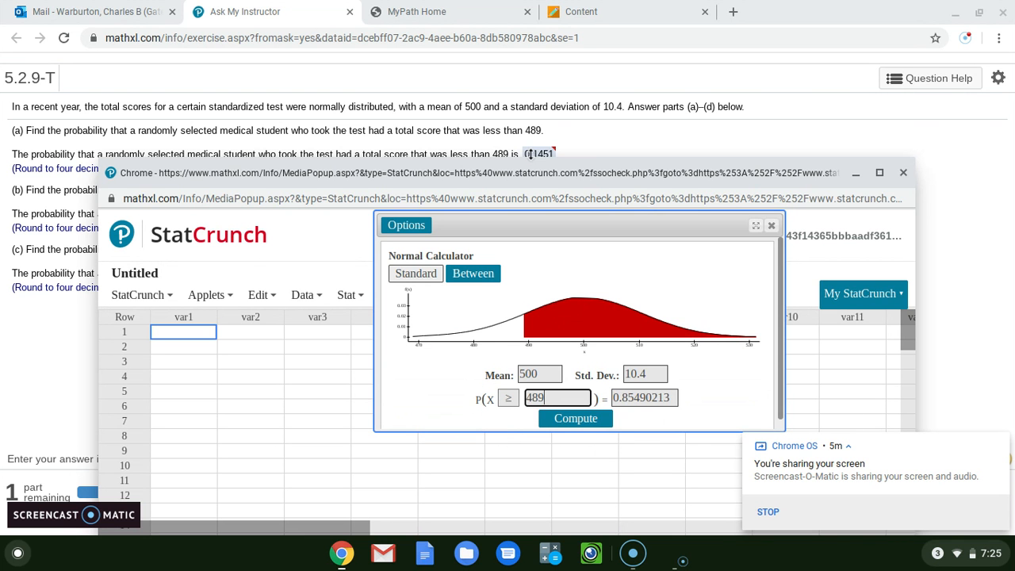
drag(530, 155, 501, 190)
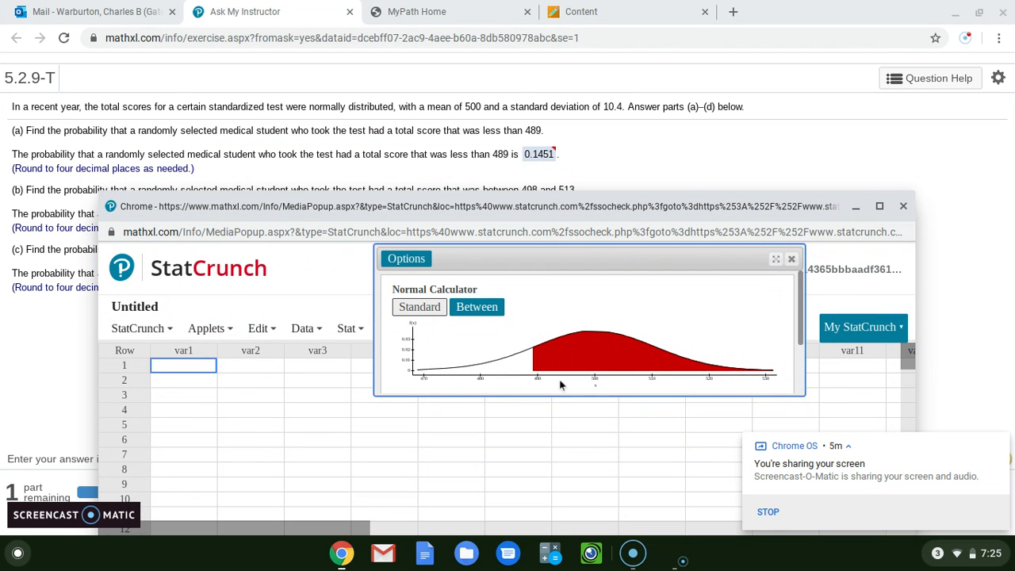
drag(559, 396, 558, 469)
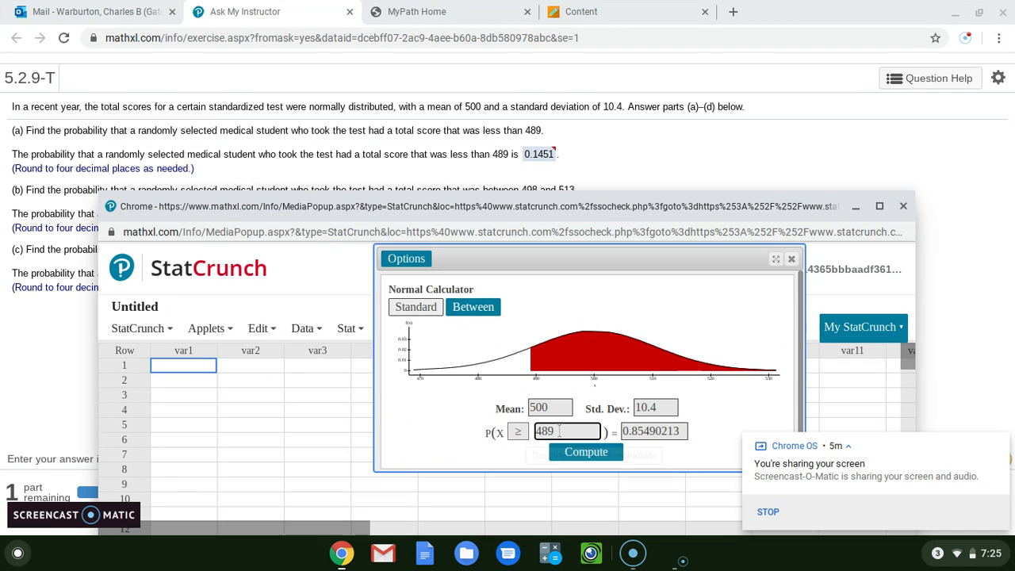
key(BackSpace)
key(BackSpace)
key(BackSpace)
text(513)
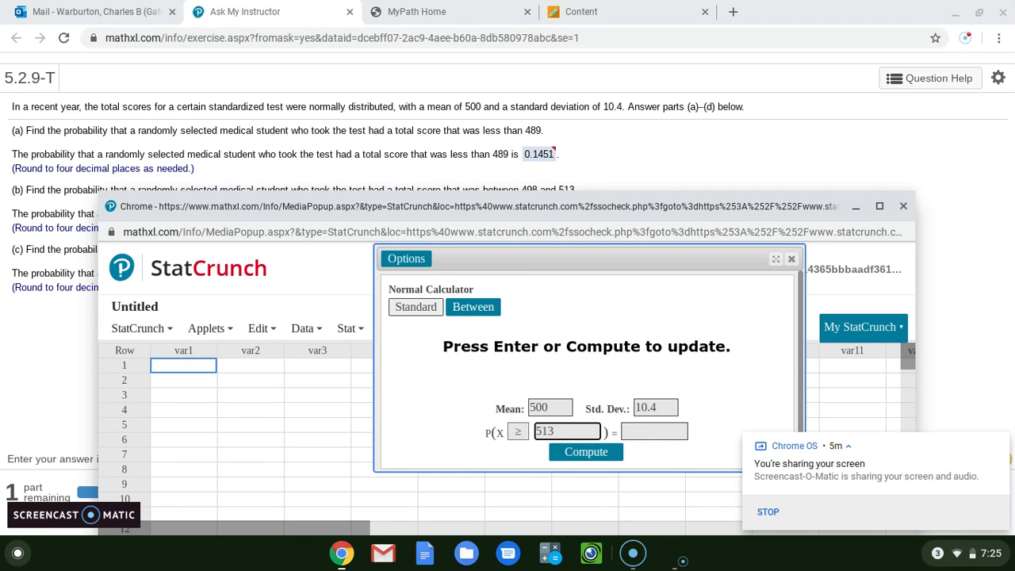
text(31)
click(568, 456)
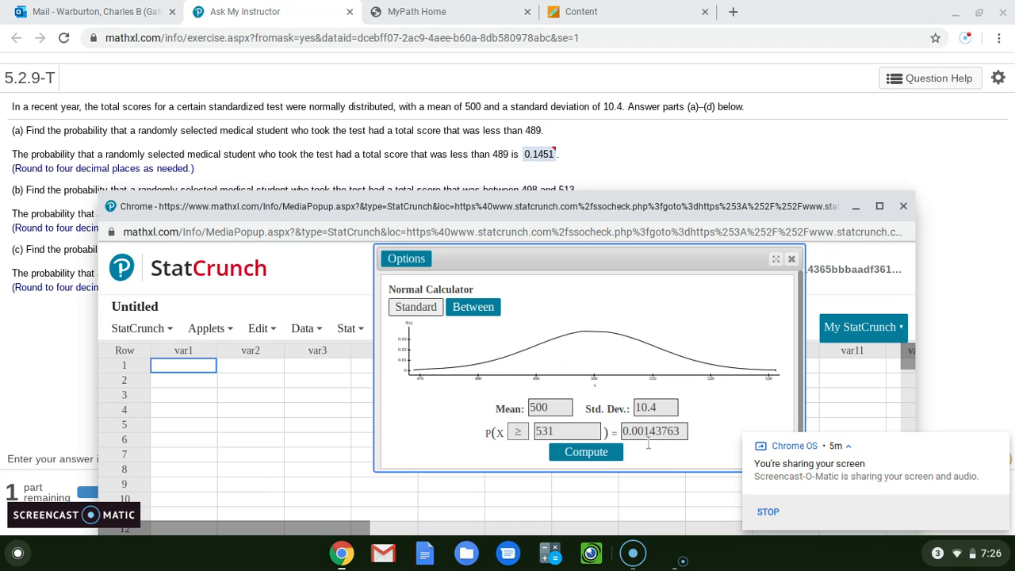
Minimize StatCrunch and submit .0014 as the answer to part (c), dismissing the feedback message.
click(856, 208)
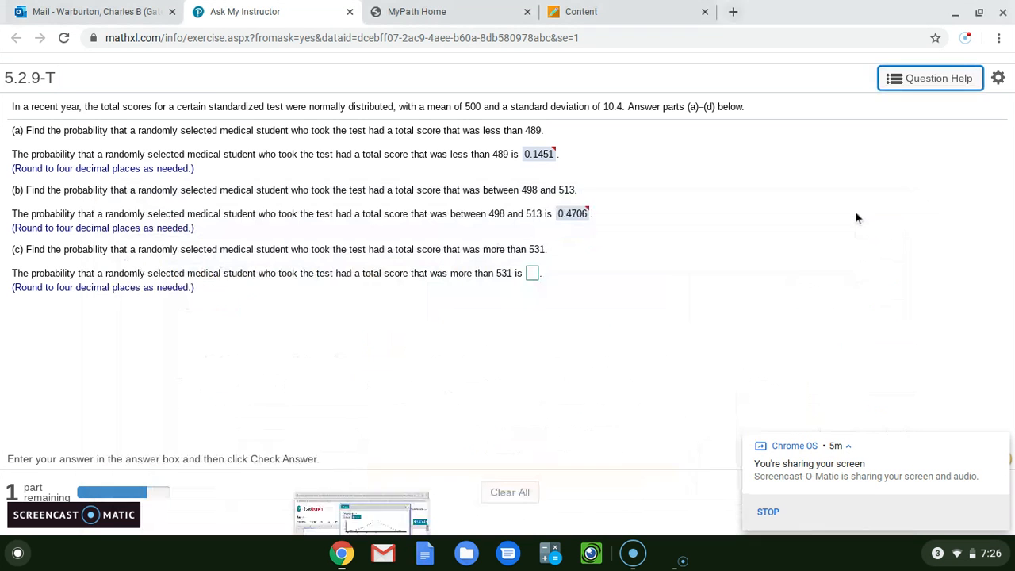
click(532, 273)
text(.0014)
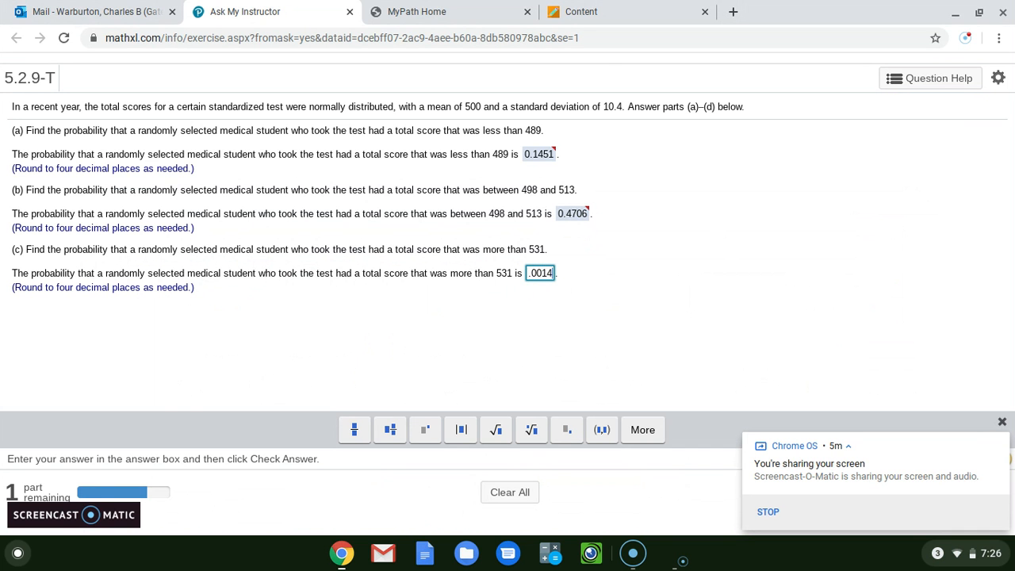
key(Return)
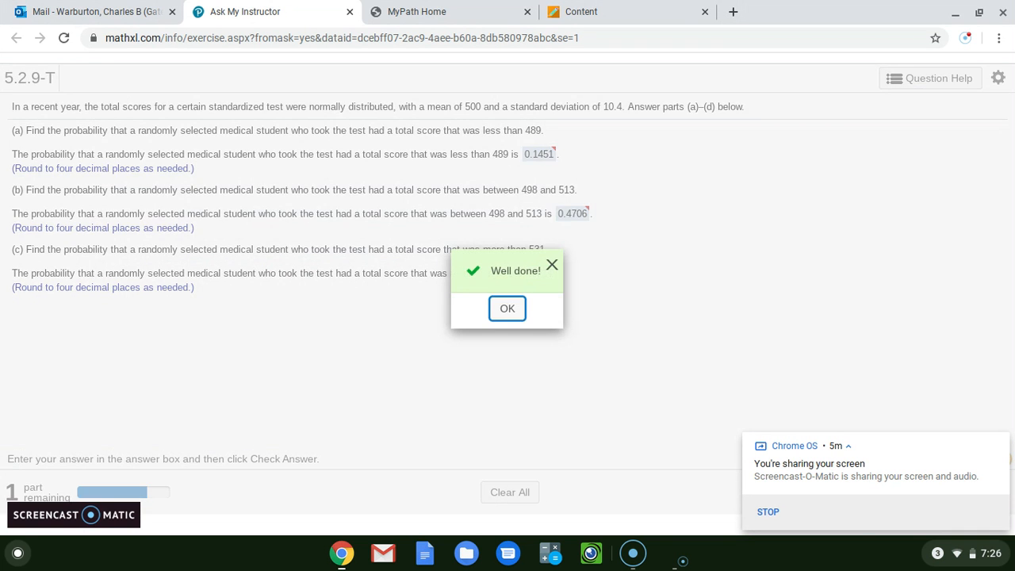
click(516, 308)
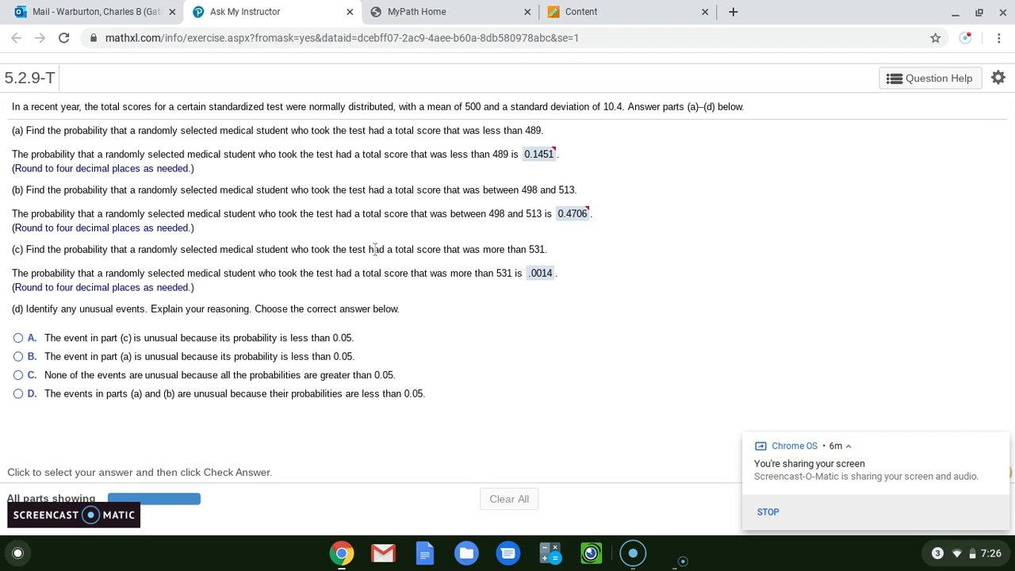
Answer part (d) with option A, that the event in part (c) is unusual, submit it and dismiss the feedback.
click(18, 338)
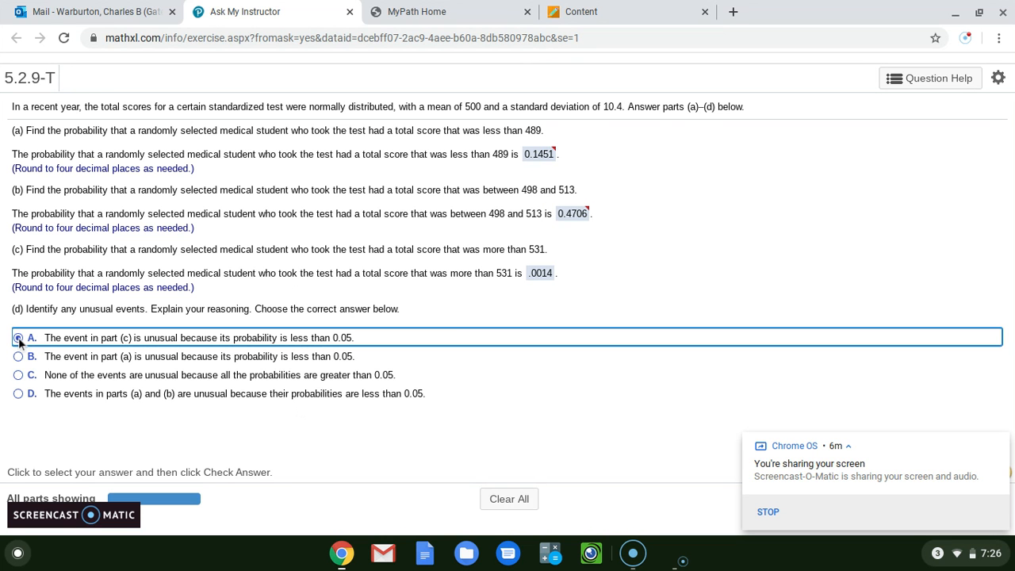
key(Return)
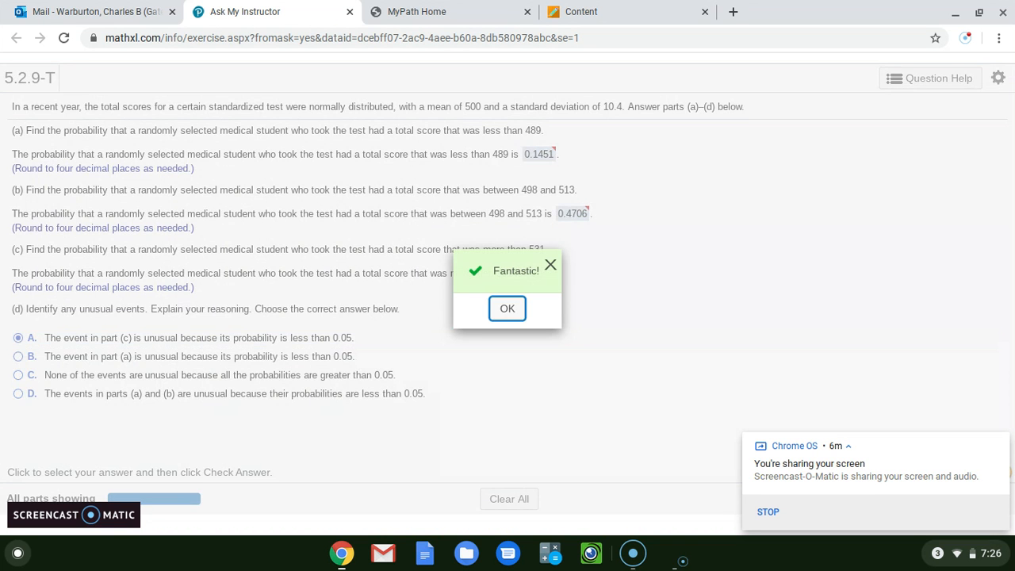
click(505, 309)
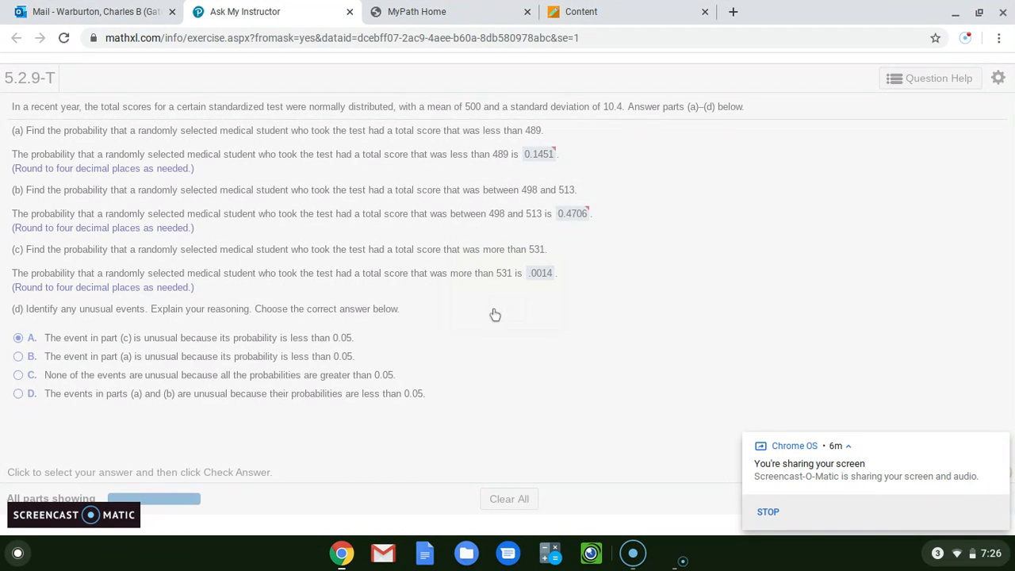
click(963, 38)
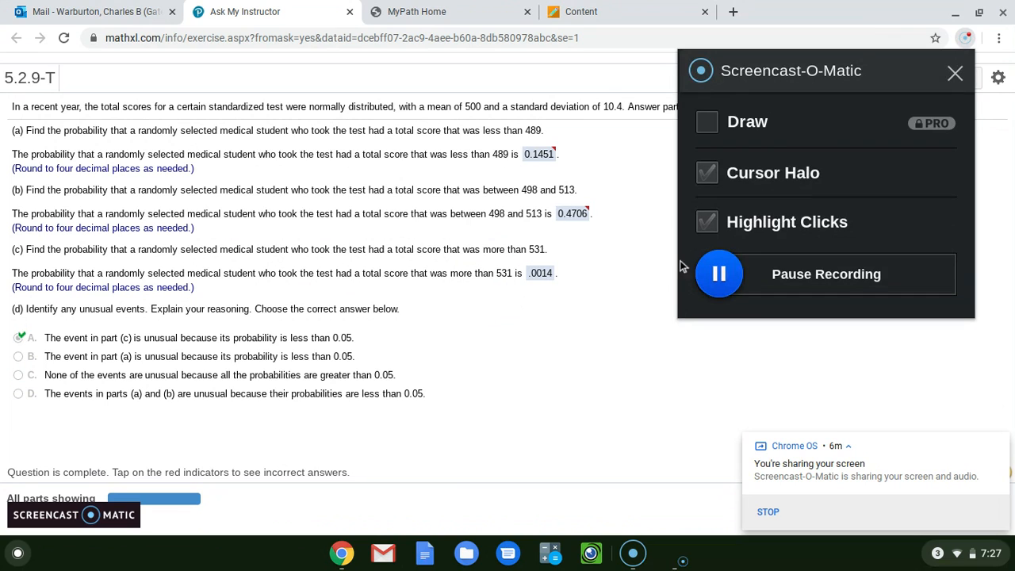